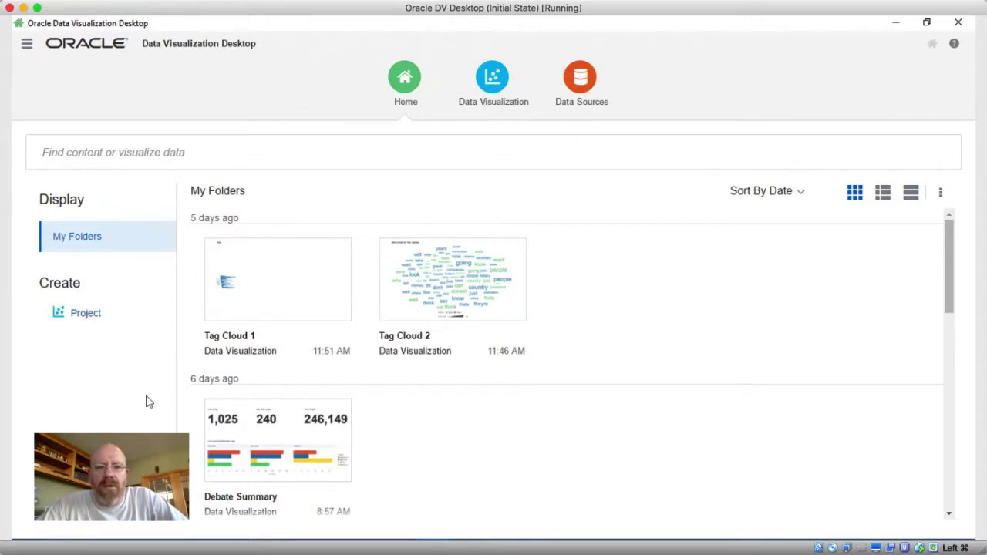
Step: Search the home page for Speaker and visualize the Speaker attribute from the 2016_debates data source
click(144, 152)
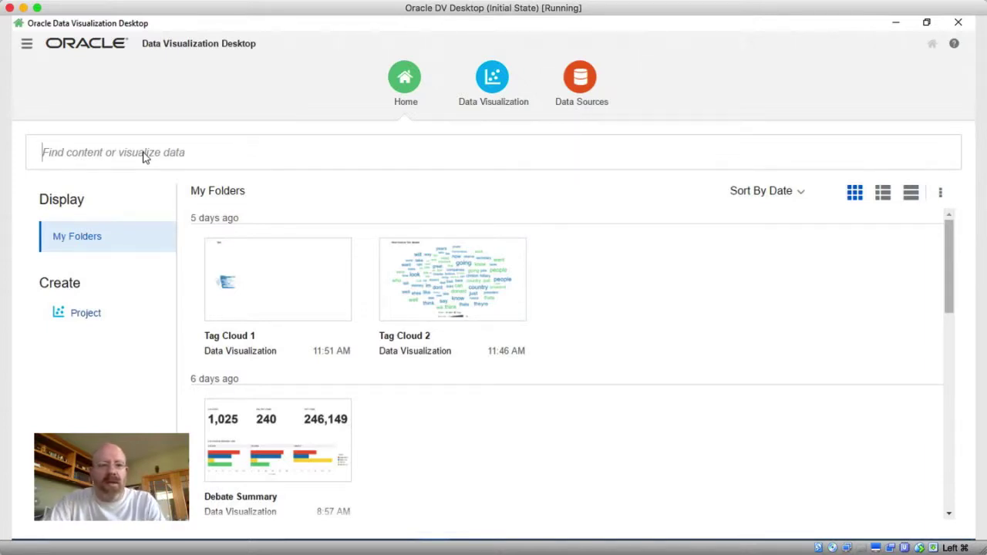
text(spear)
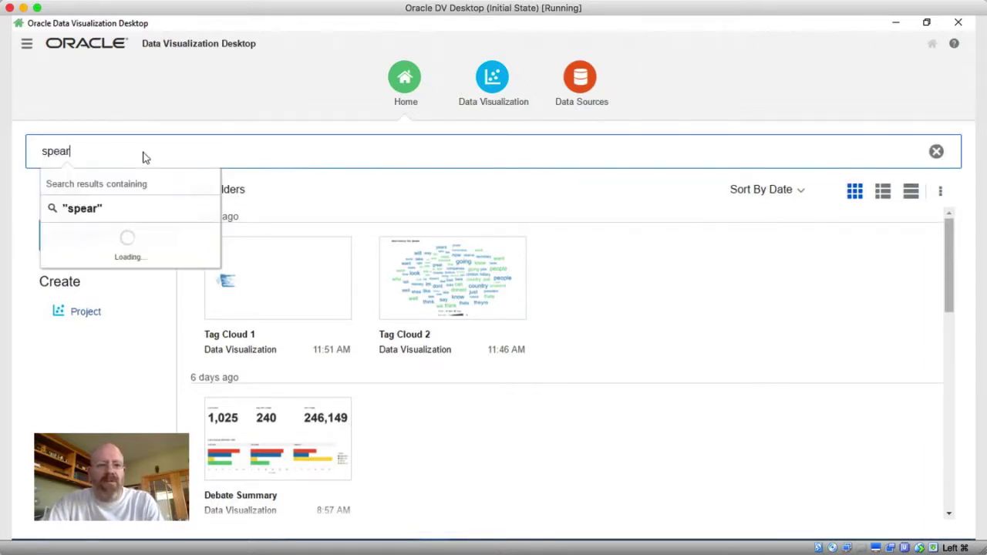
key(BackSpace)
text(k)
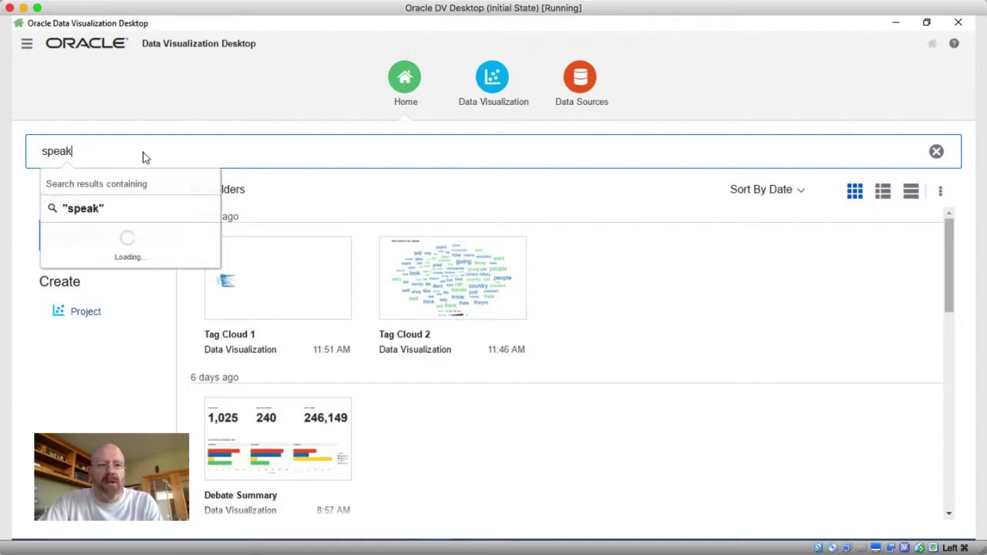
text(er)
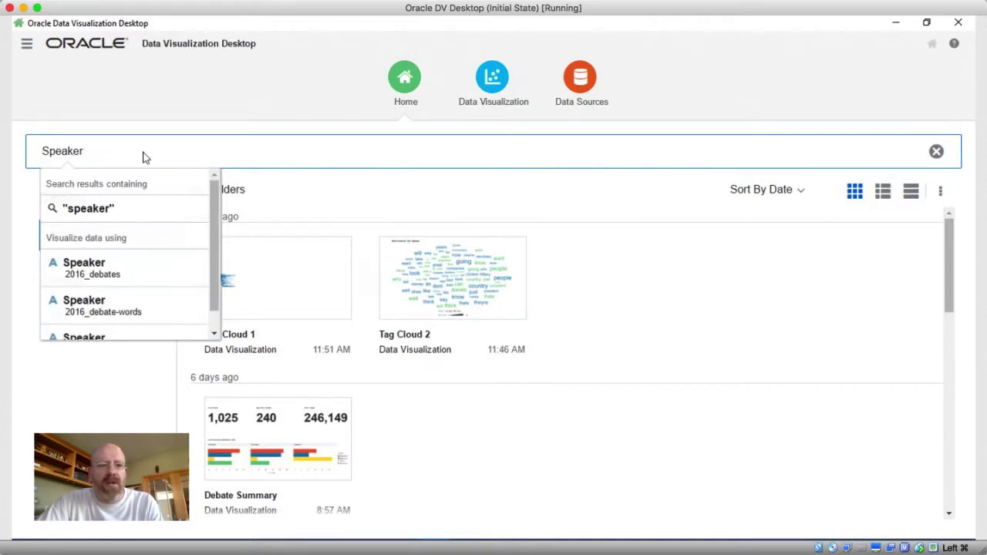
click(107, 271)
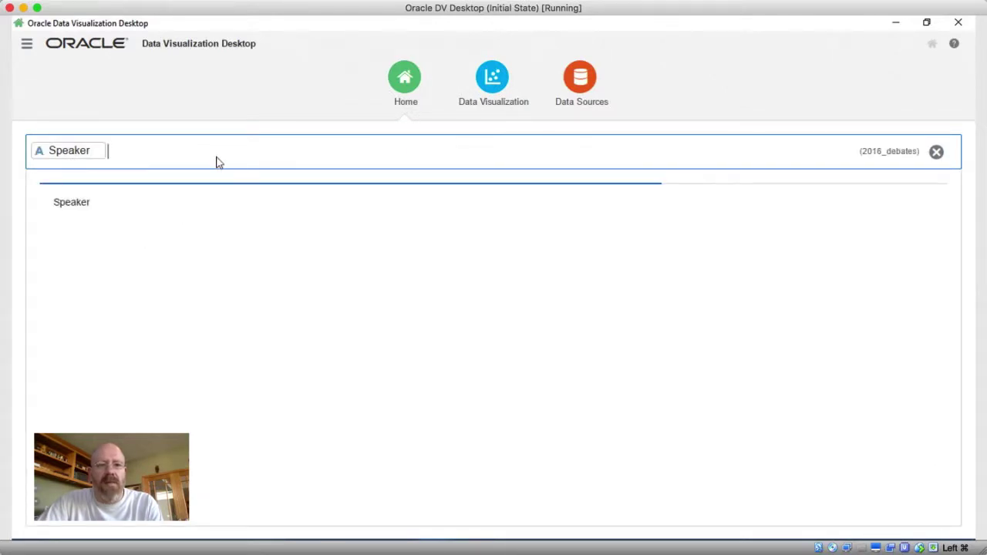
Step: Add the Line Count measure from 2016_debates to the Speaker search to chart line count by speaker, and clear the search
text(line)
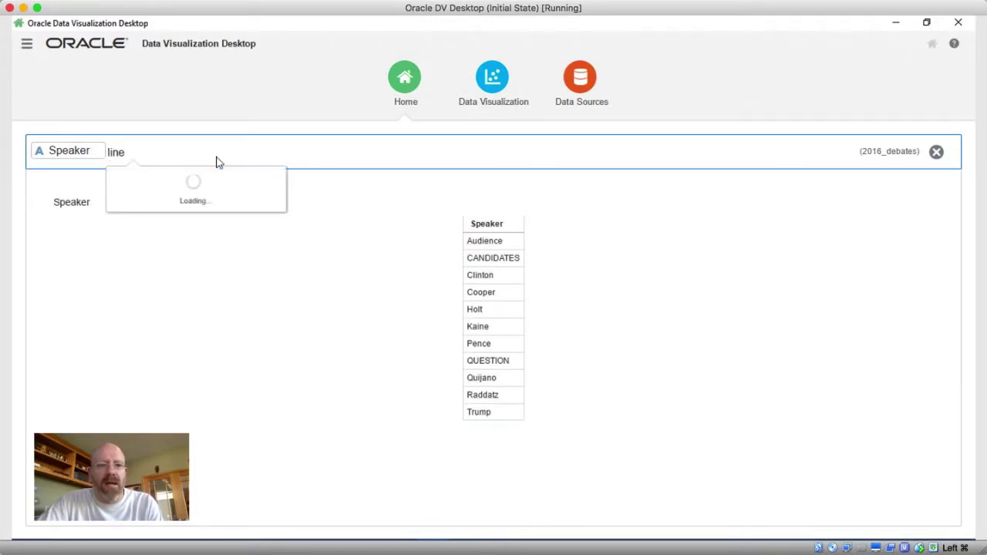
text( count)
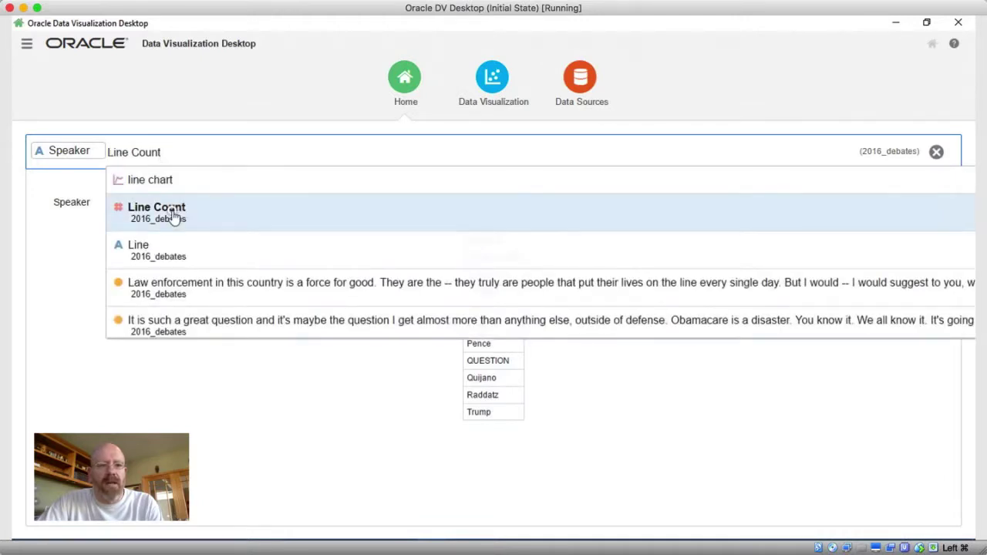
click(178, 211)
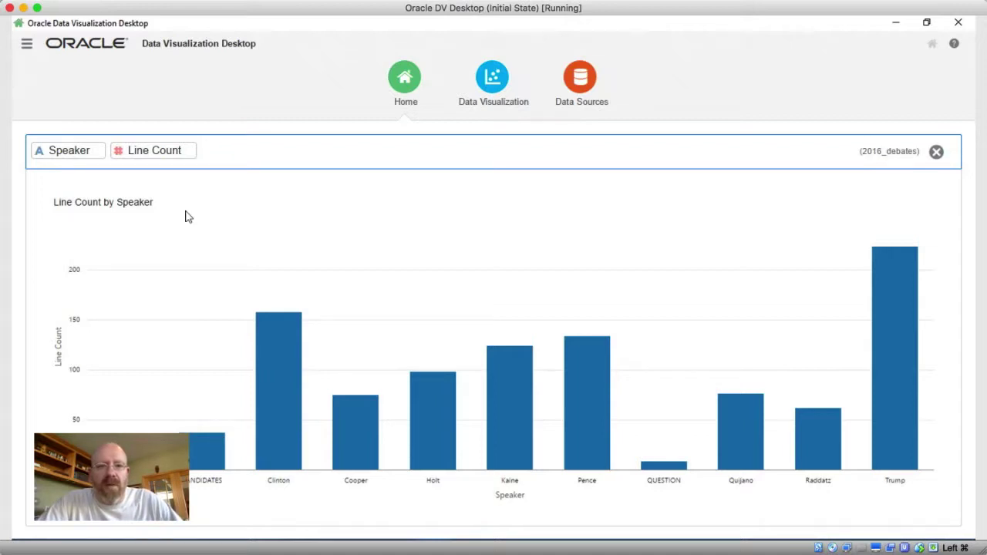
click(936, 152)
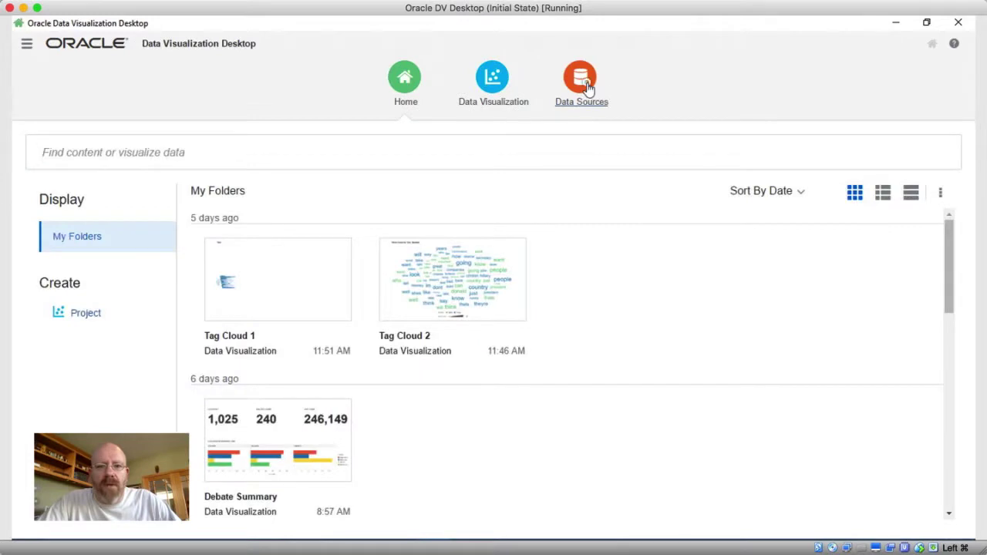
Step: Browse the data sources, viewing all sources, file sources and database sources
click(587, 86)
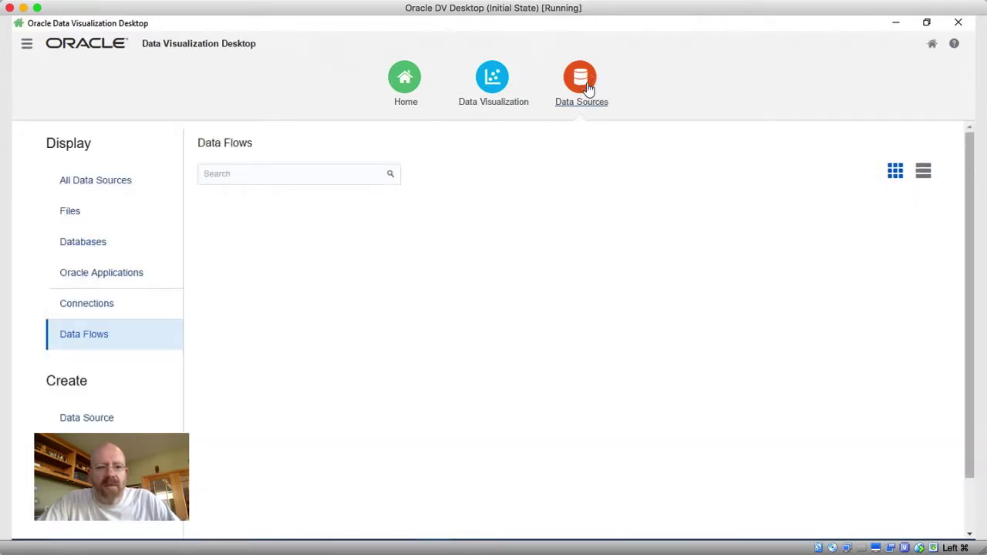
click(116, 181)
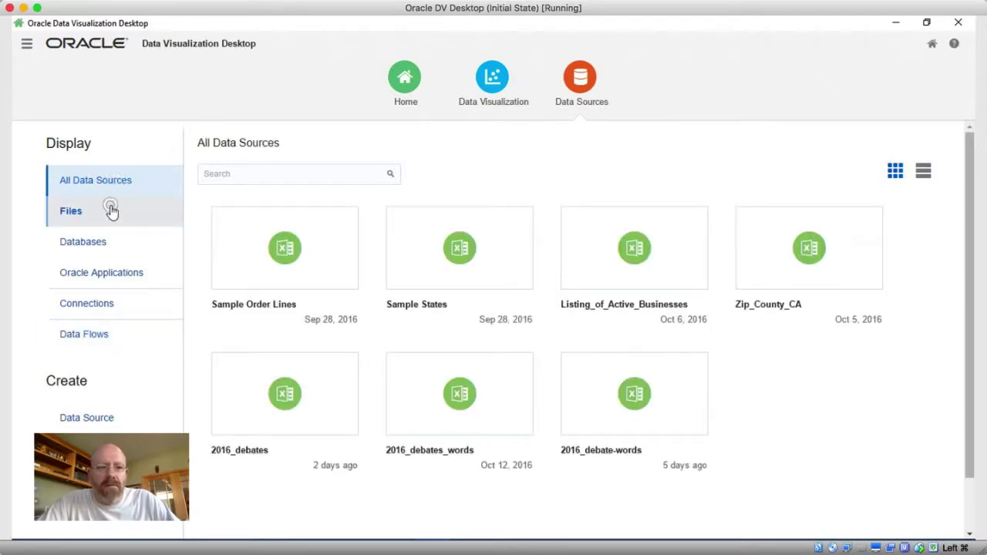
click(111, 212)
click(106, 247)
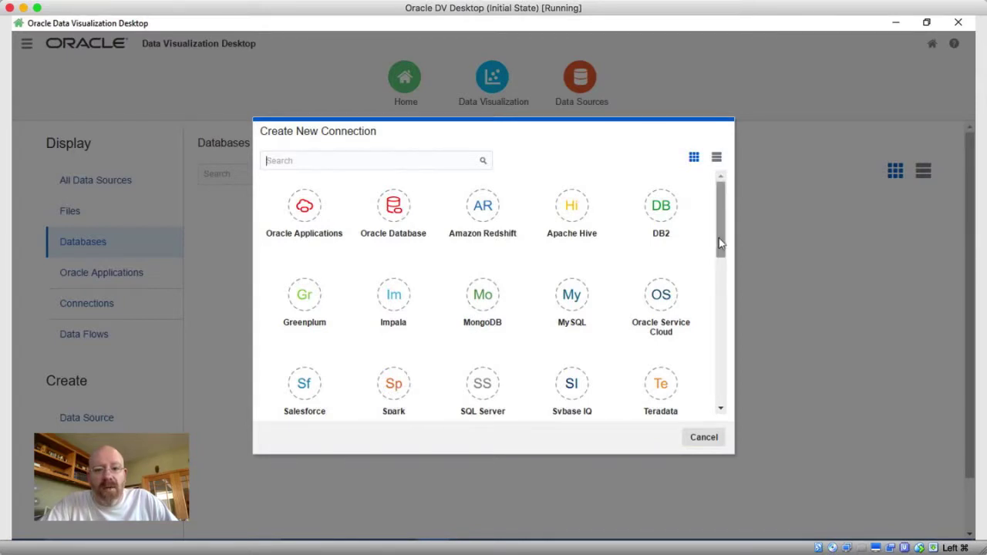
Step: Look through the whole list of connection types for a new connection and cancel without creating one
drag(719, 243, 719, 241)
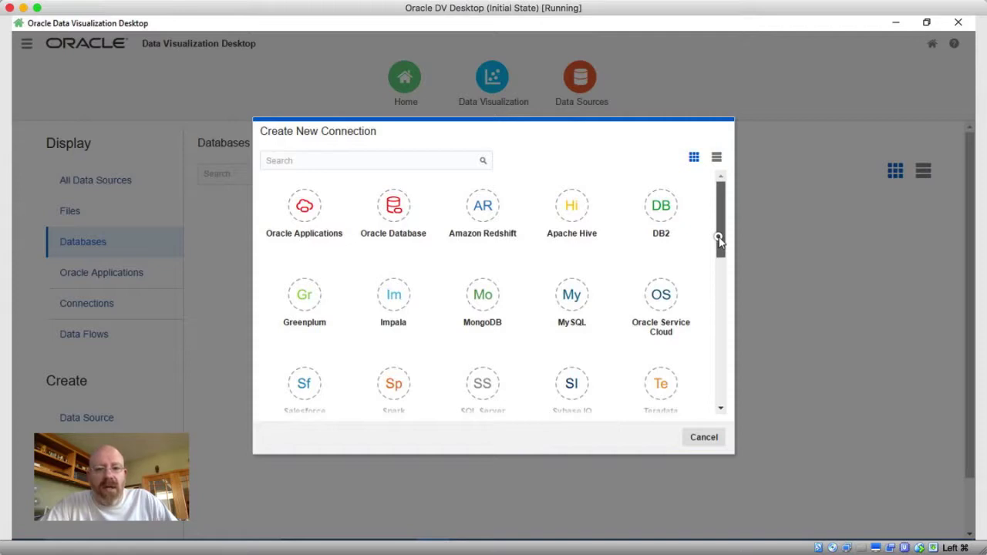
drag(718, 241, 718, 245)
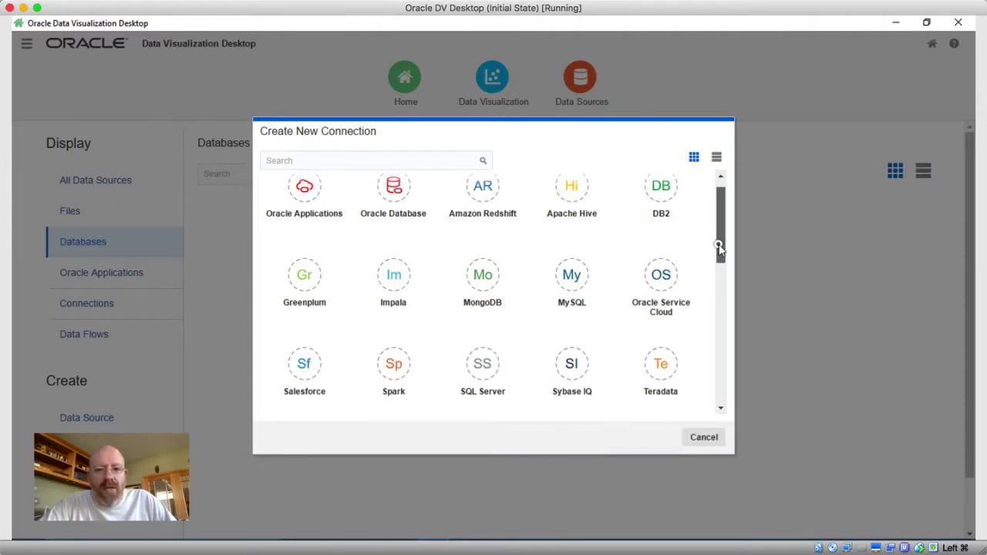
drag(719, 246, 716, 311)
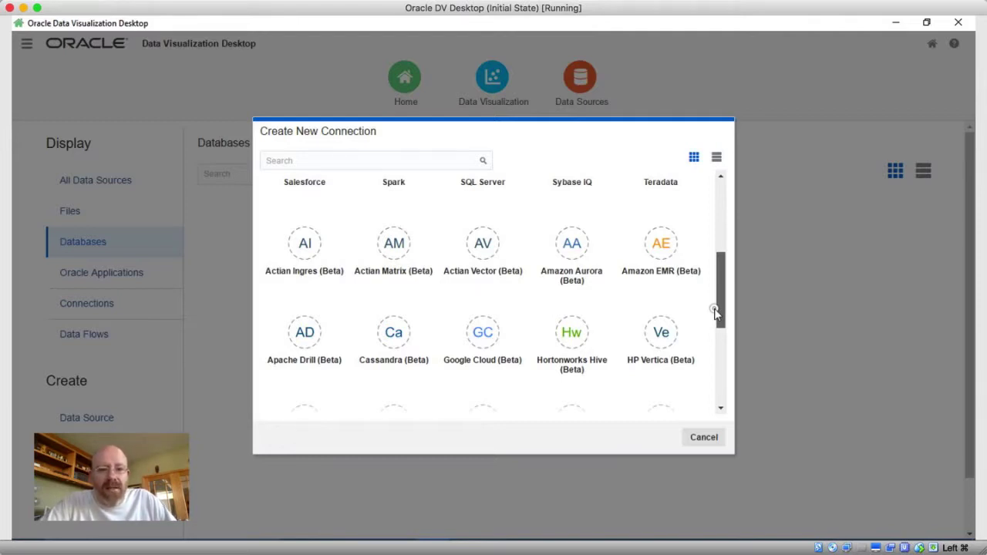
drag(715, 311, 710, 393)
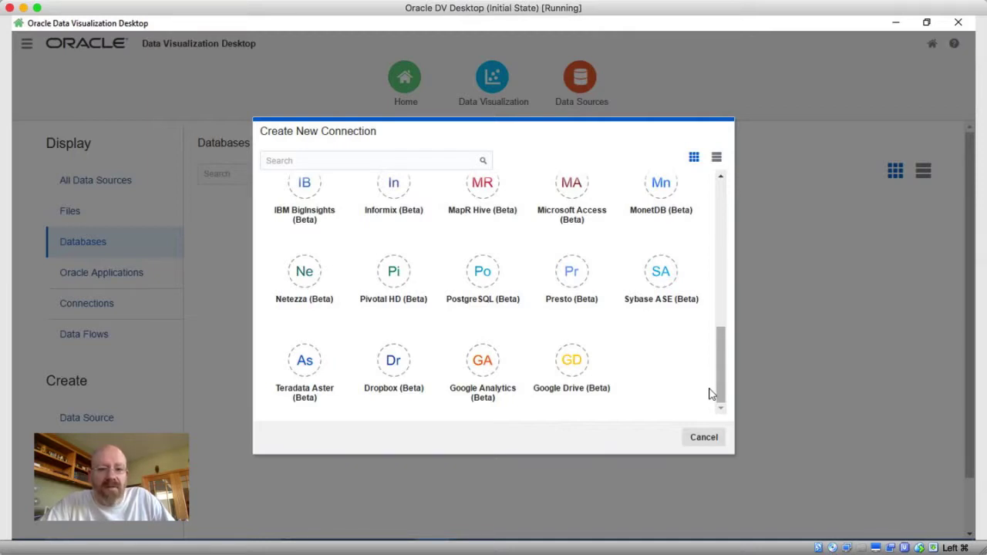
click(705, 438)
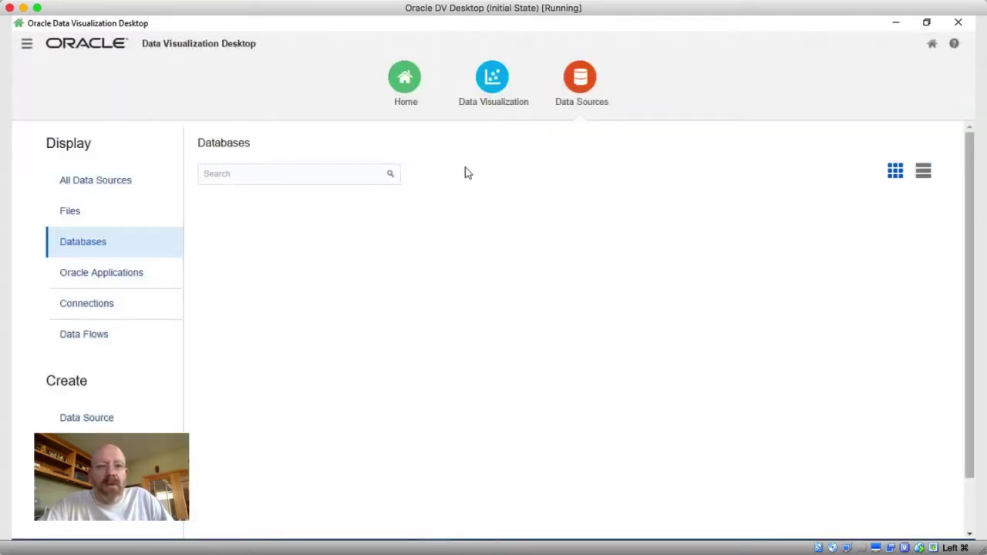
Step: Open the Tag Cloud 2 project from the home page and view its project options without changing any
click(405, 91)
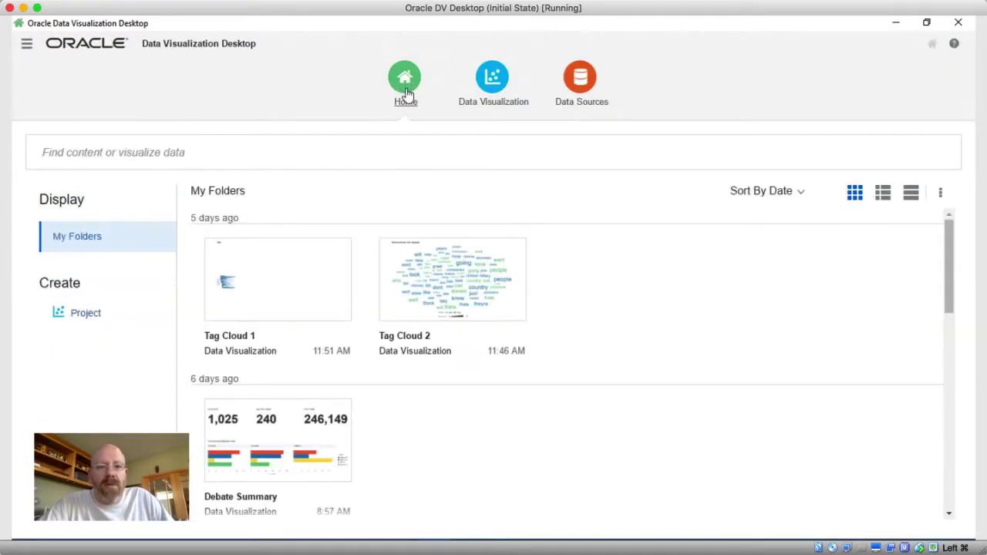
click(433, 281)
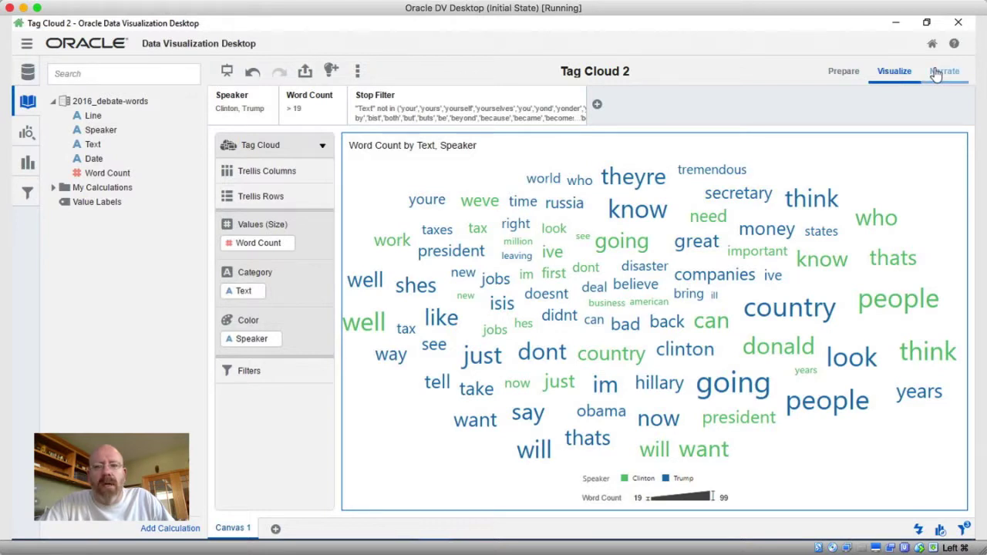
click(359, 75)
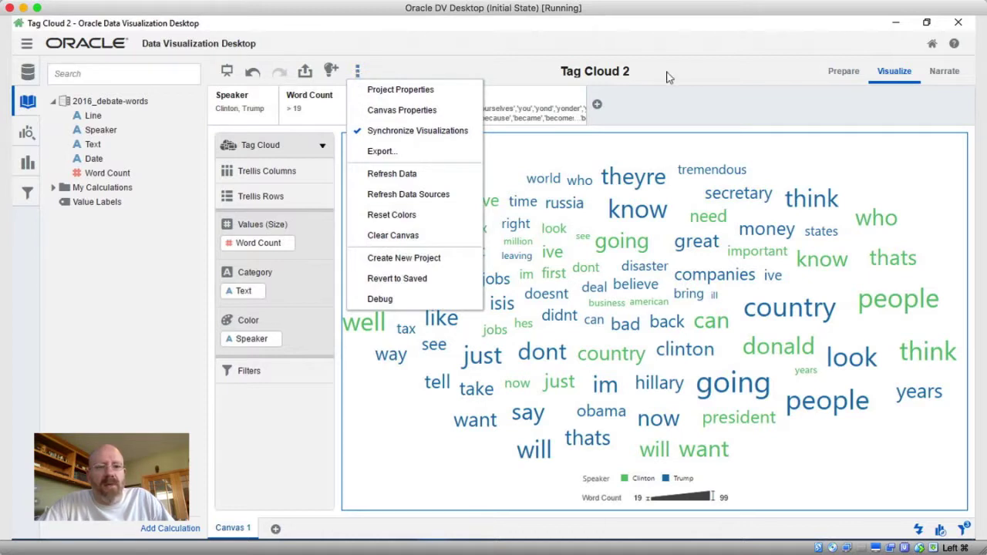
click(698, 77)
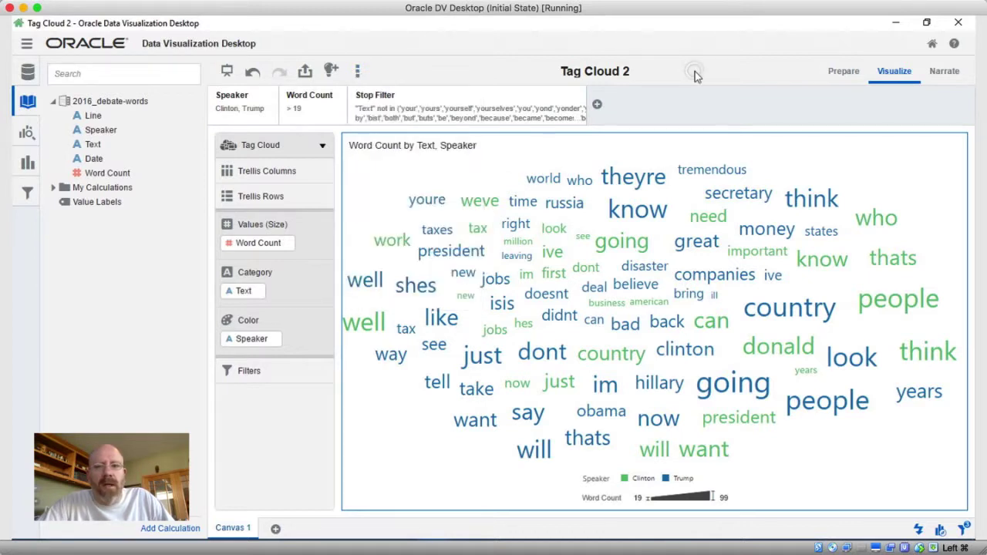
Step: View the project's 2016_debate-words data in Prepare mode as table rows and as column summary charts
click(837, 75)
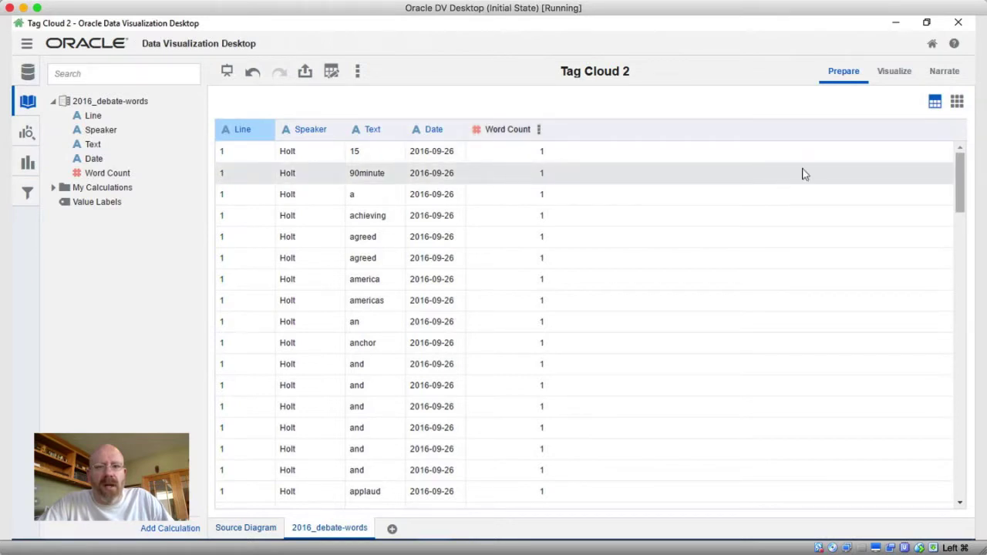
click(960, 109)
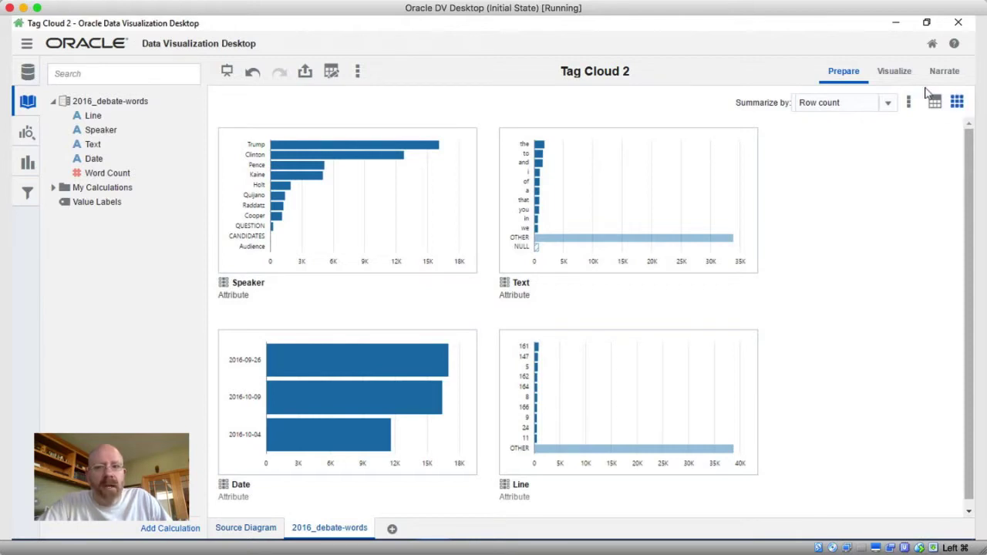
Step: Return to the tag cloud in Visualize mode and inspect individual words such as say and american, leaving none selected
click(899, 75)
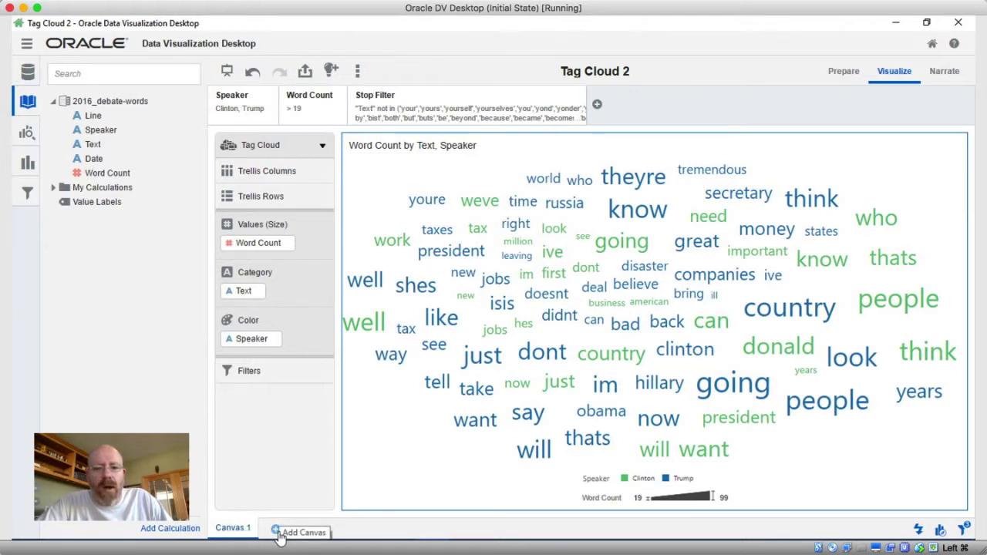
click(539, 431)
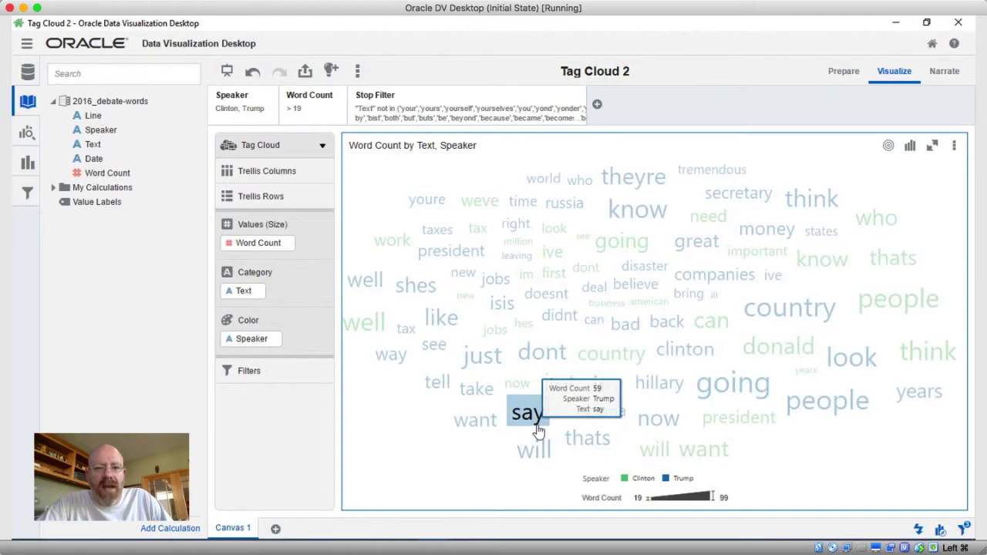
click(873, 477)
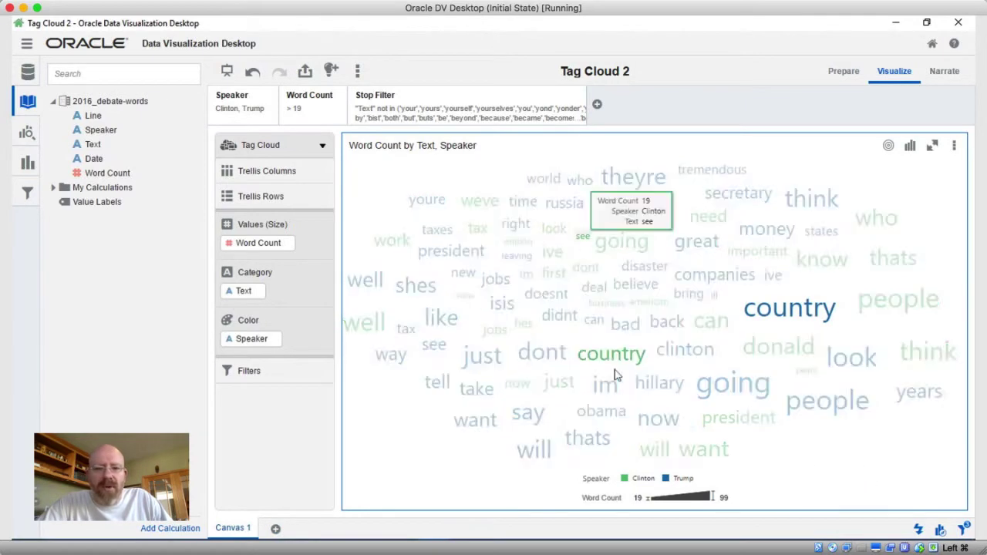
click(649, 302)
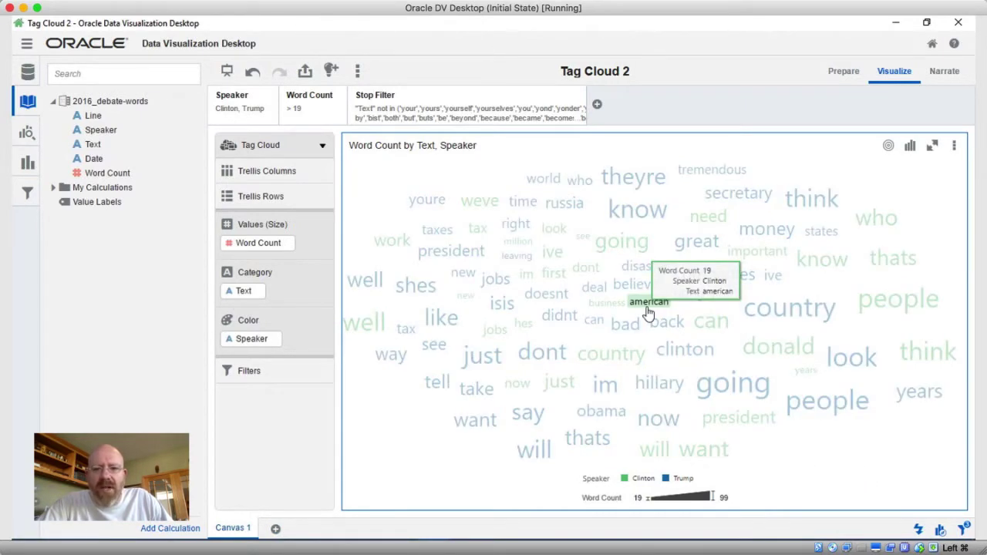
click(733, 383)
click(831, 463)
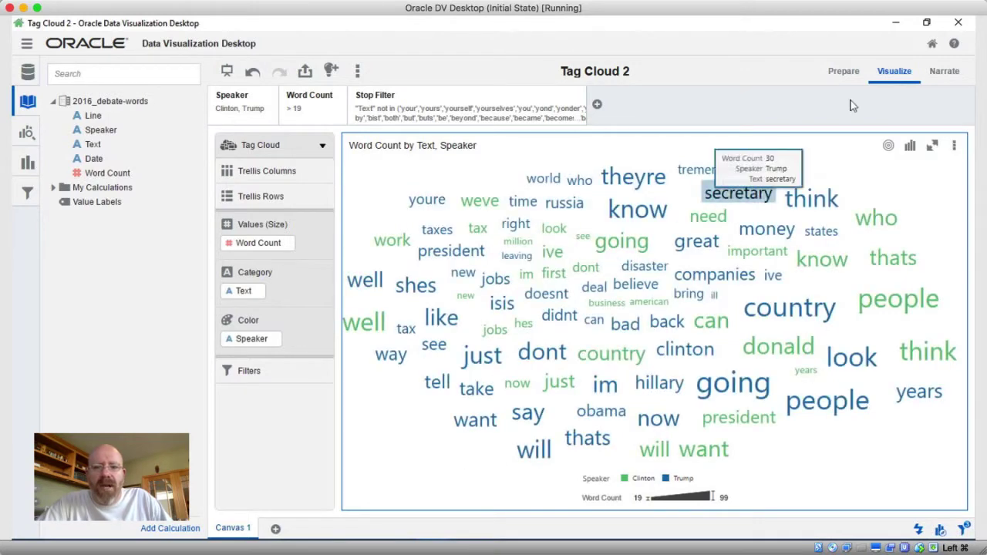
Step: View the project's Narrate mode for building a story and return to the tag cloud in Visualize mode
click(942, 73)
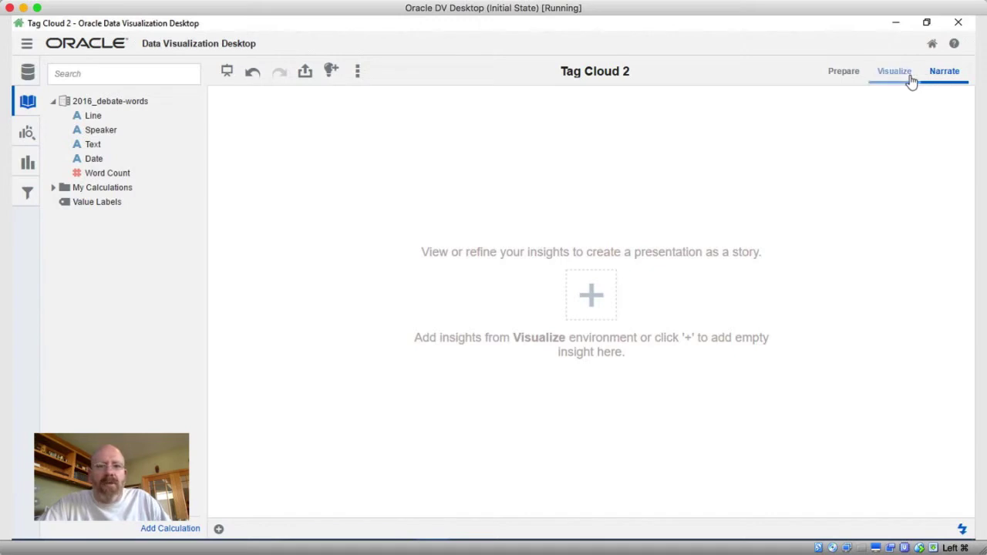
click(903, 81)
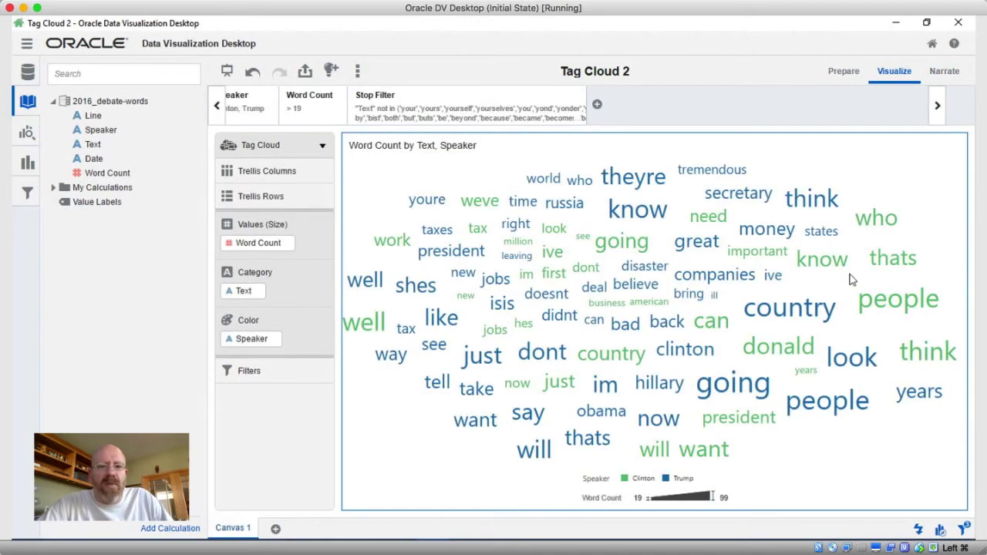